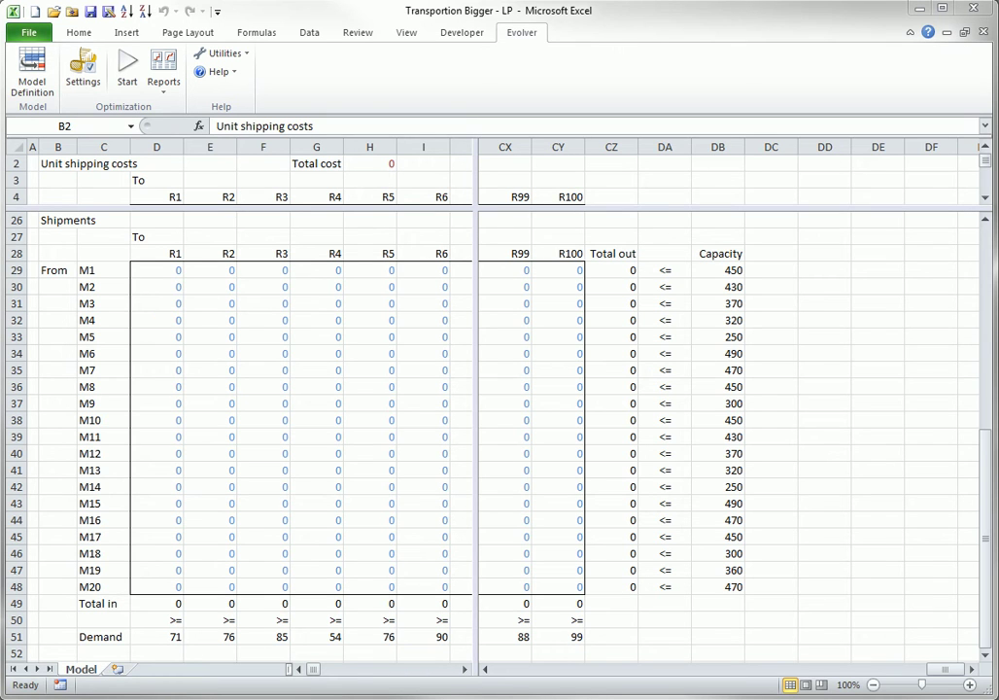
- Run Evolver on the shipments model to reach a total cost of 206175
click(124, 66)
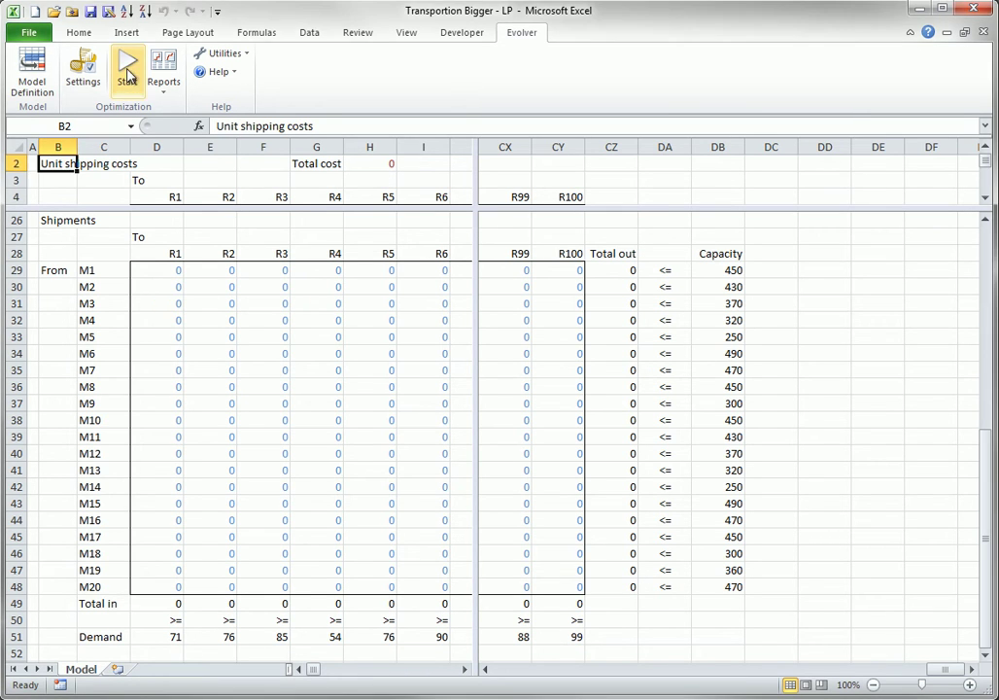
click(127, 70)
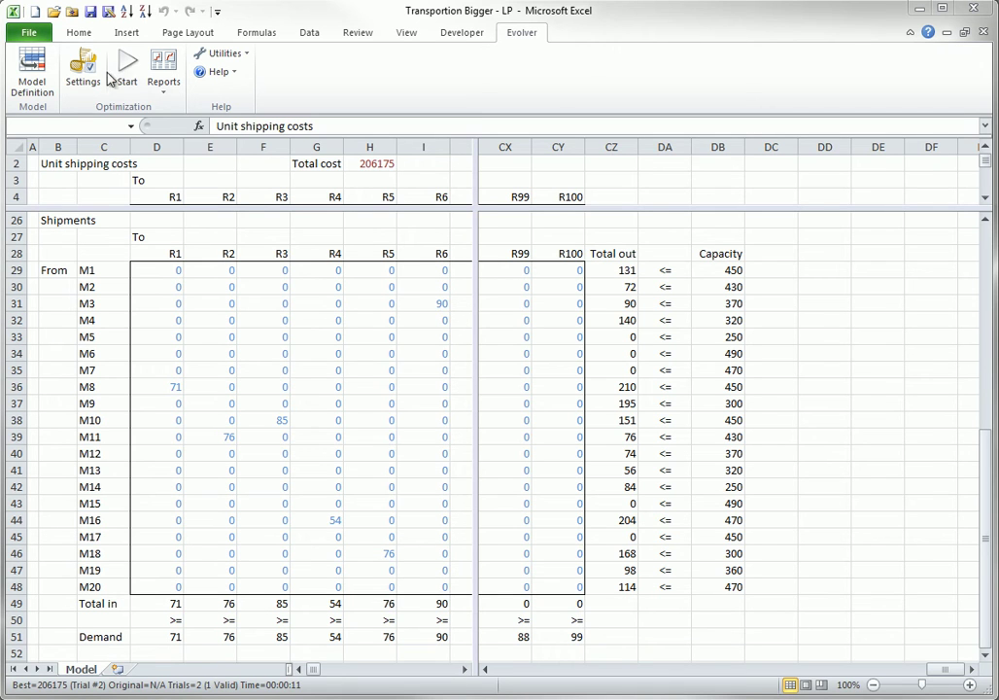
- Review the Engine tab in Optimization Settings, keeping automatic mode, and close it
click(77, 71)
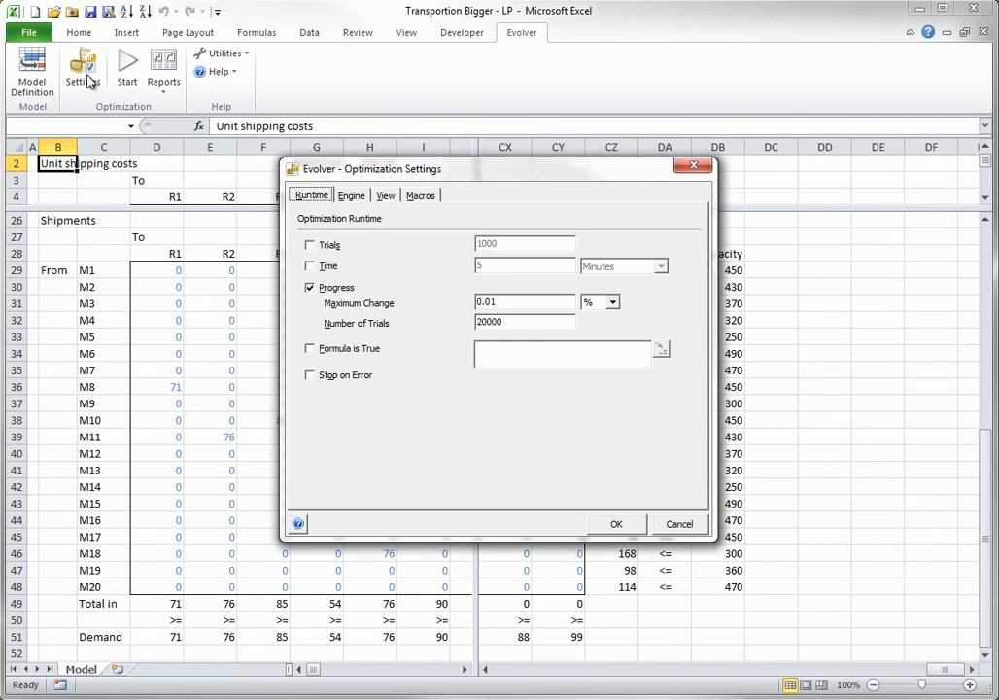
click(351, 195)
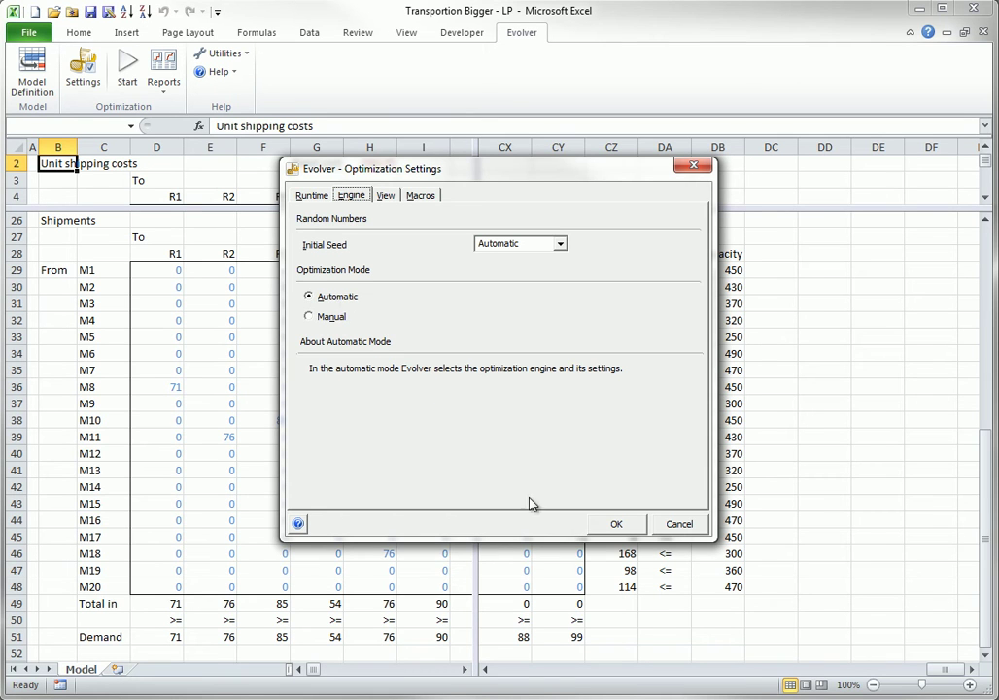
click(693, 524)
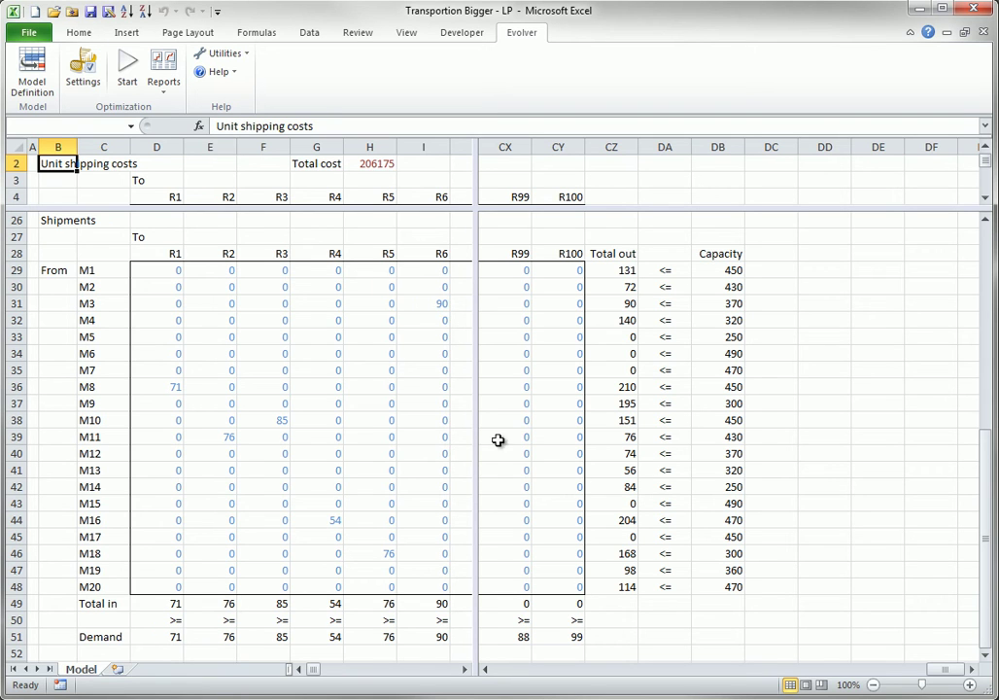
- In Model Definition, make the Shipments range take discrete values with step size 5
click(43, 78)
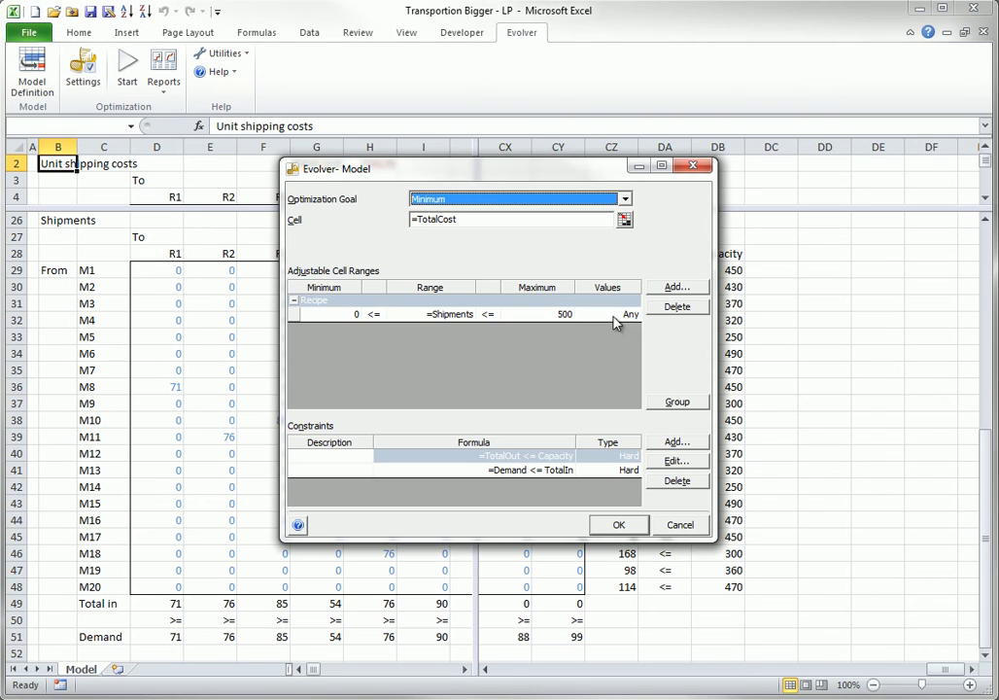
click(622, 315)
click(636, 318)
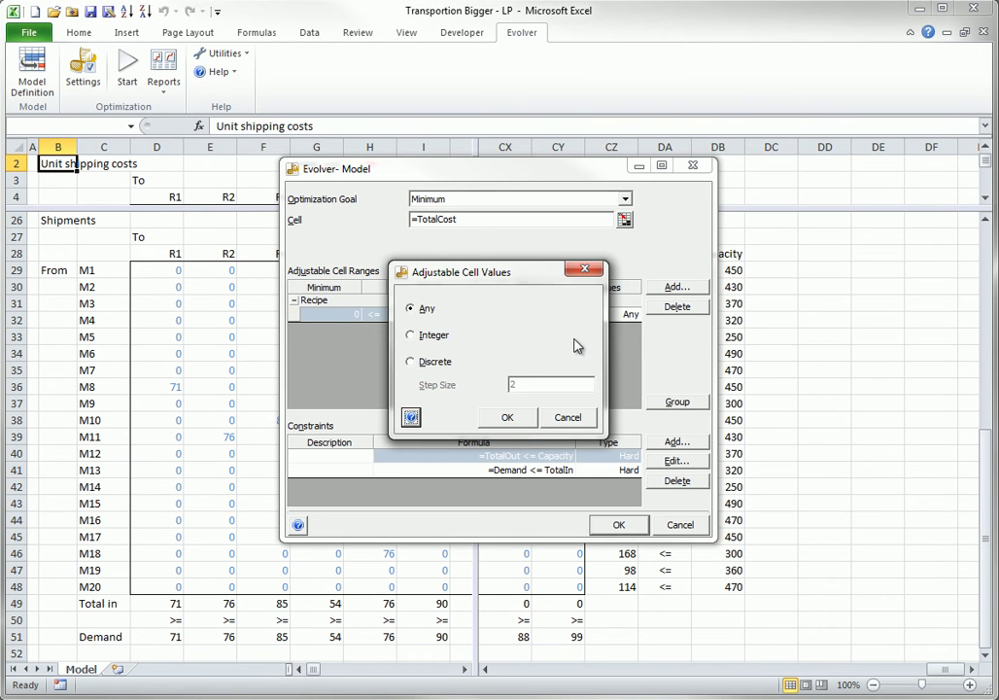
click(416, 364)
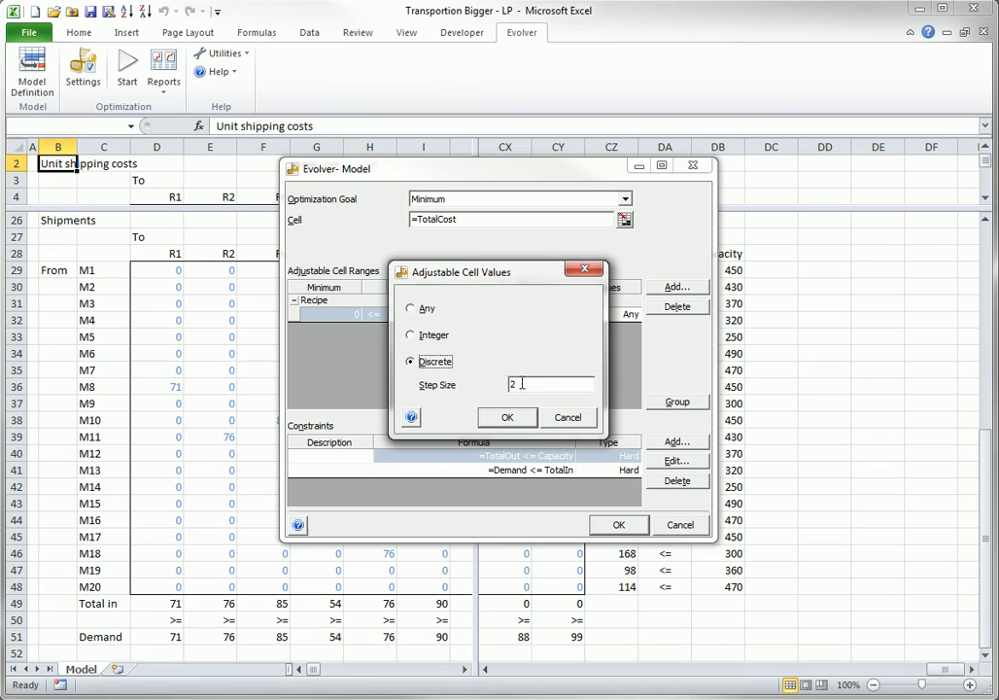
double_click(512, 384)
text(5)
click(567, 417)
click(684, 525)
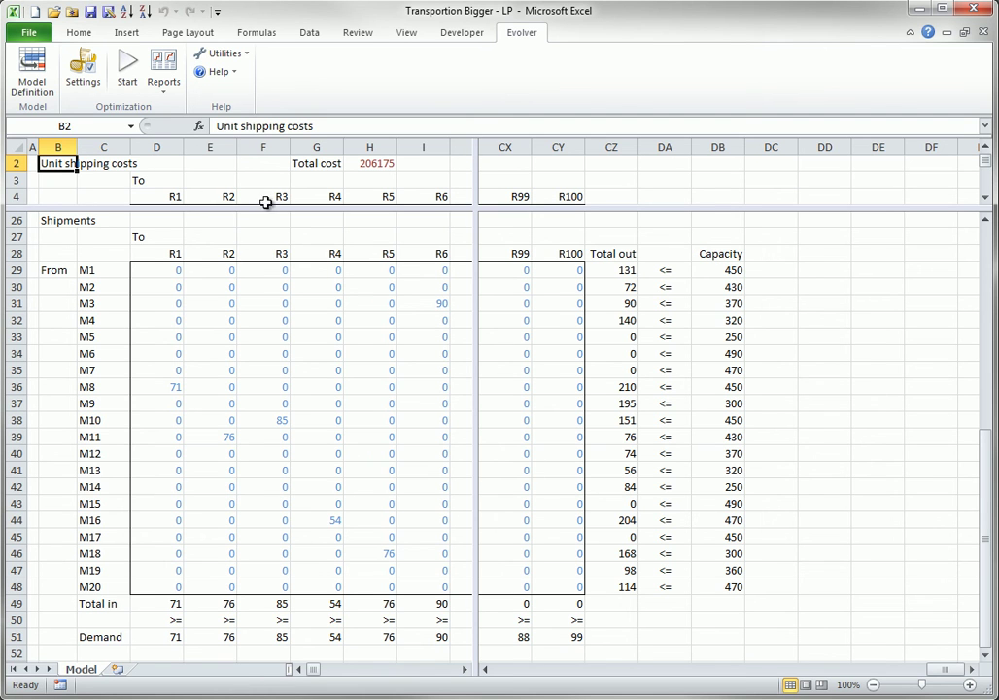
click(94, 73)
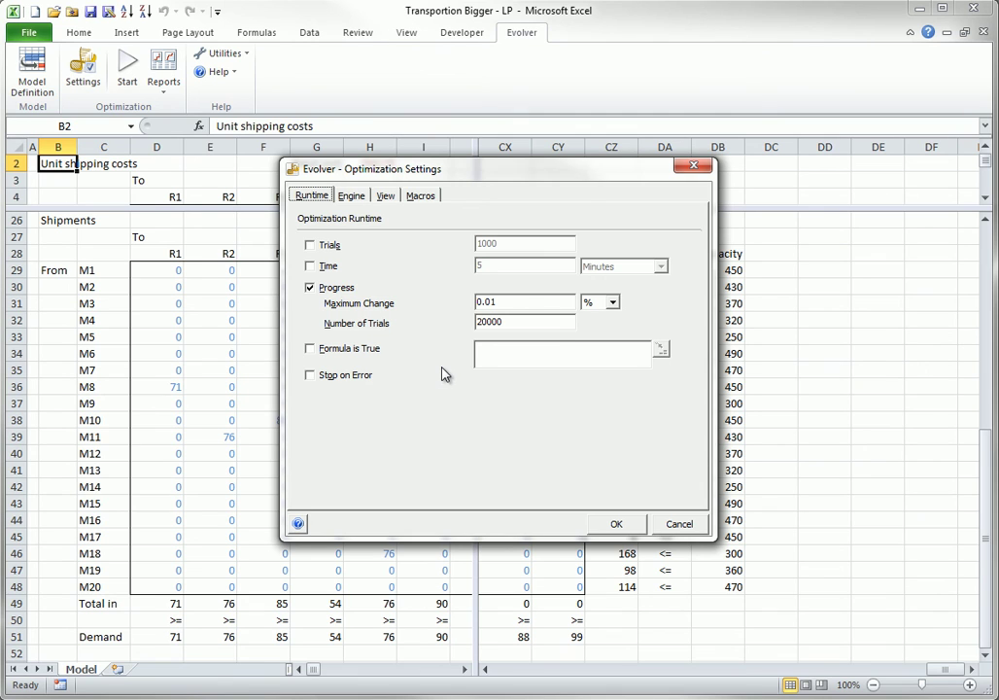
click(422, 195)
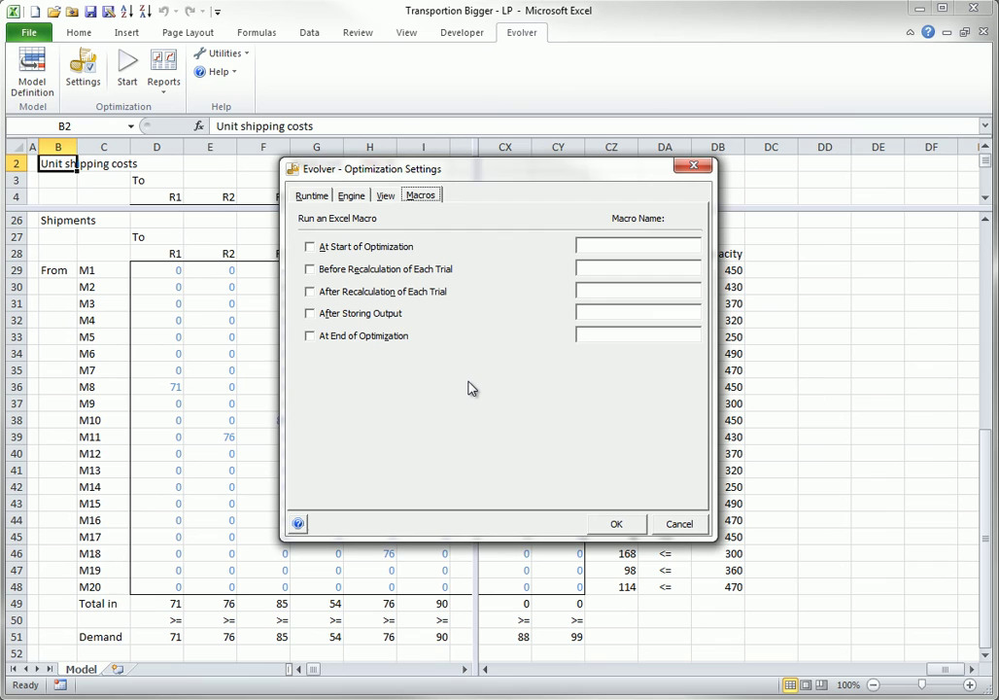
click(678, 523)
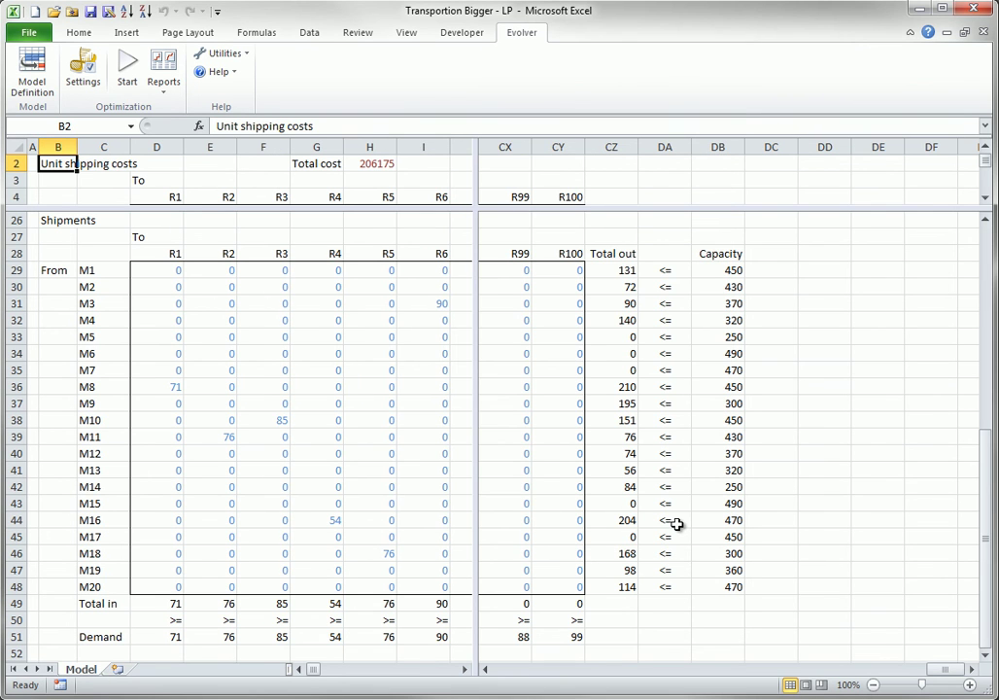